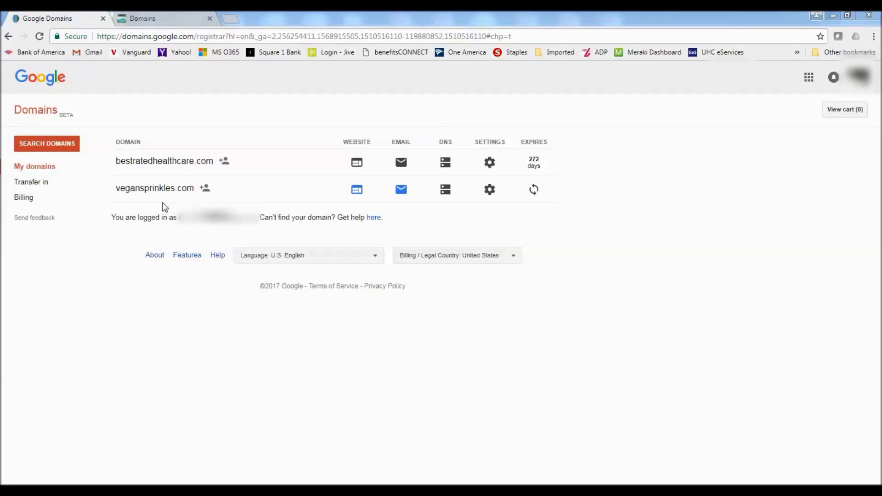
On the GoDaddy Domains page, choose Add DNS Hosting from the DNS menu.
click(167, 26)
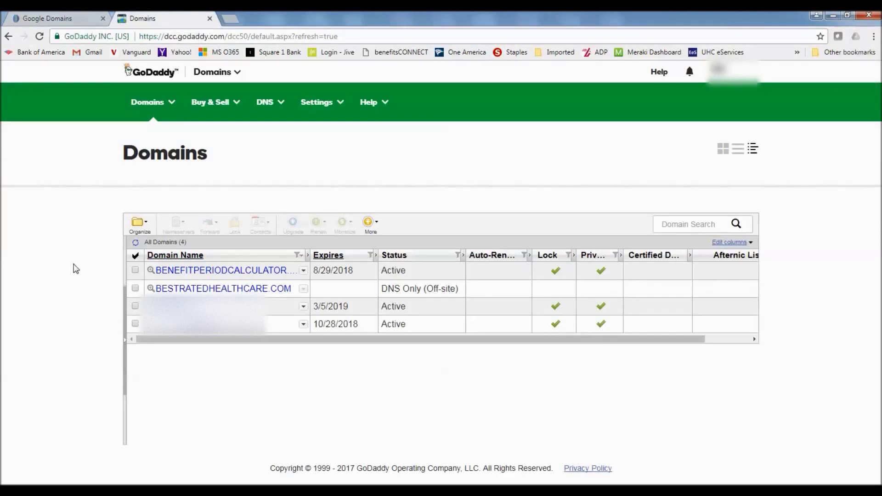
click(281, 110)
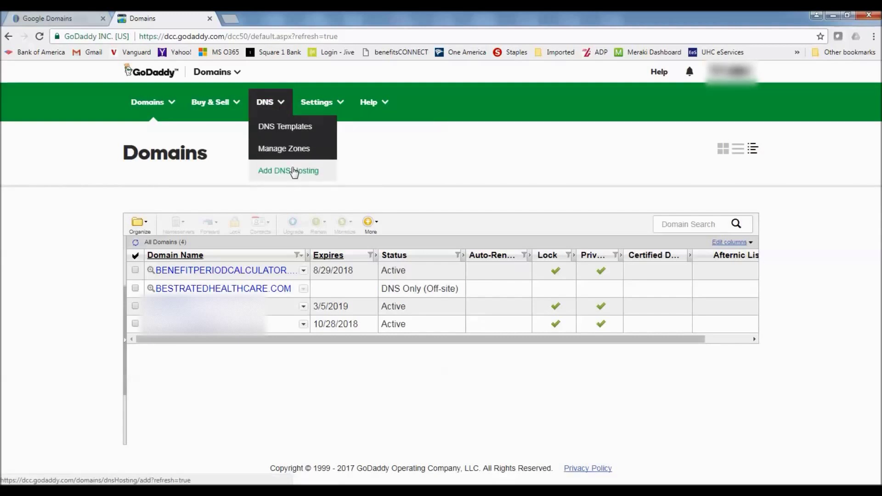
click(221, 157)
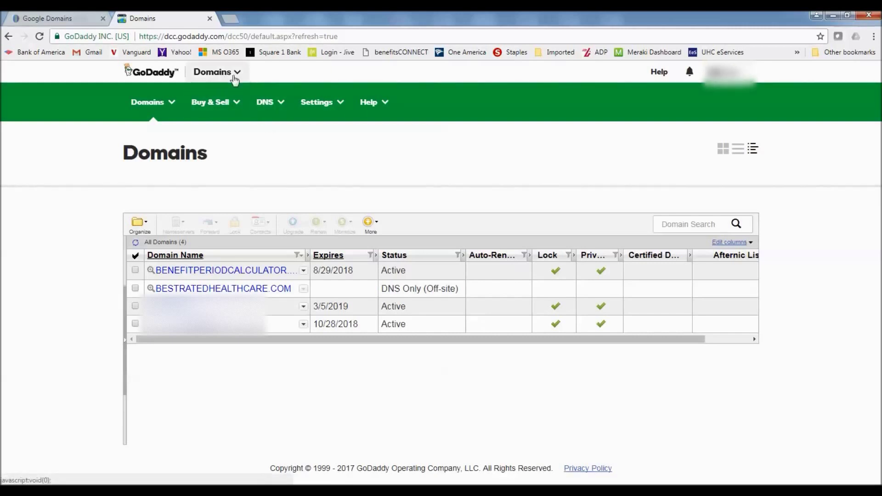
click(279, 105)
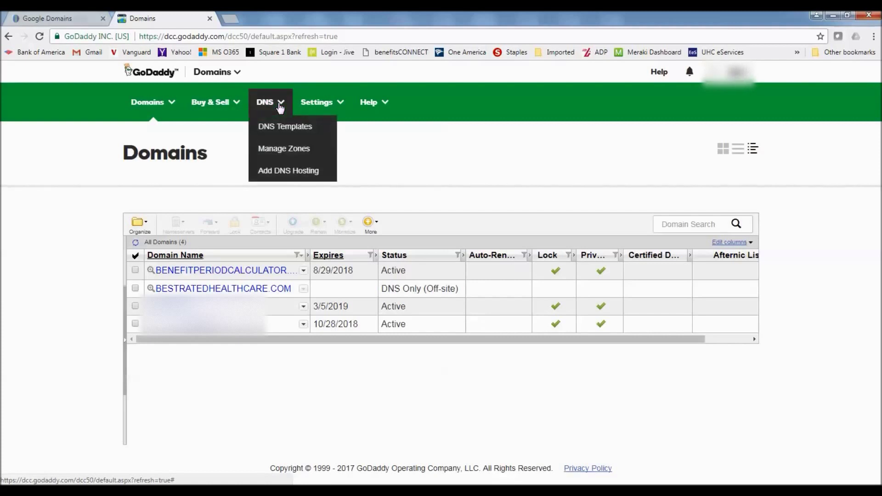
click(276, 173)
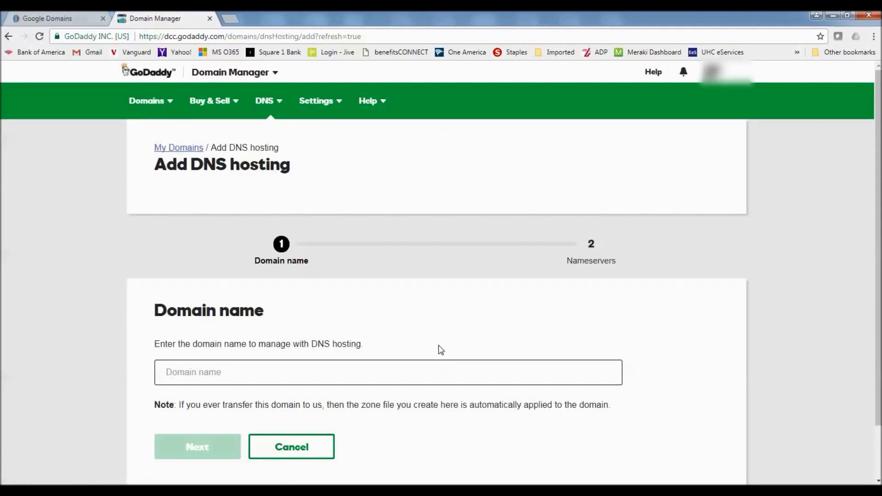
Submit vegansprinkles.com as the domain for GoDaddy DNS hosting.
scroll(437, 350, down, 2)
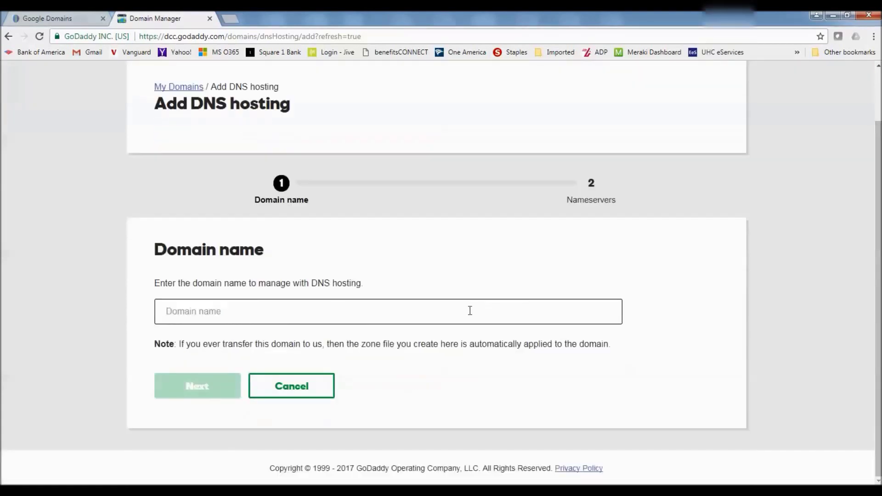
text(veg)
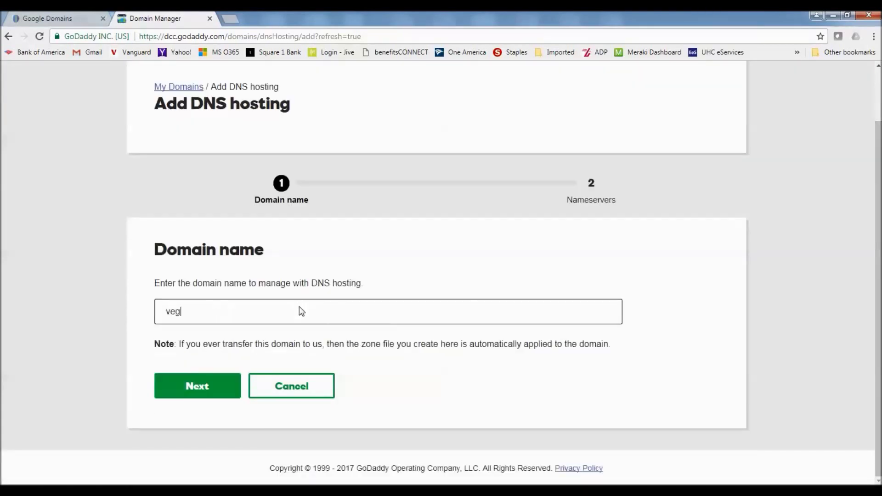
text(ansprinkles.com)
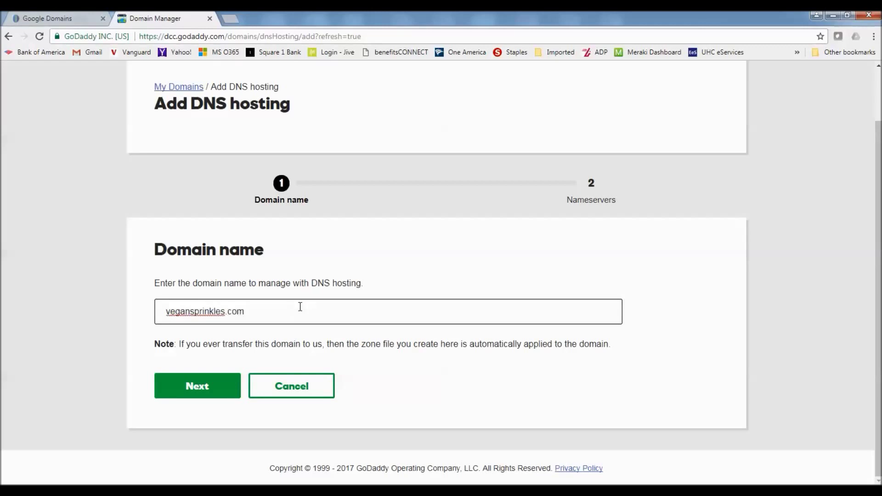
click(193, 385)
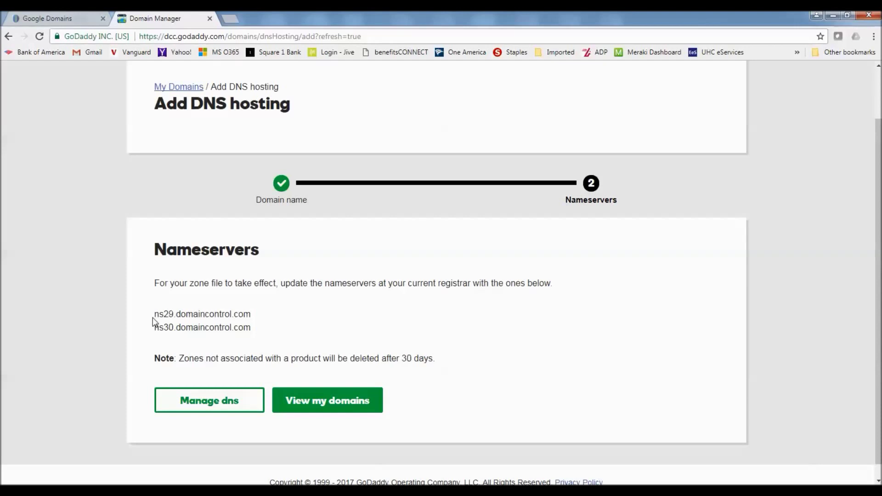
Copy the first nameserver, ns29.domaincontrol.com.
drag(155, 314, 251, 315)
right_click(244, 316)
click(257, 322)
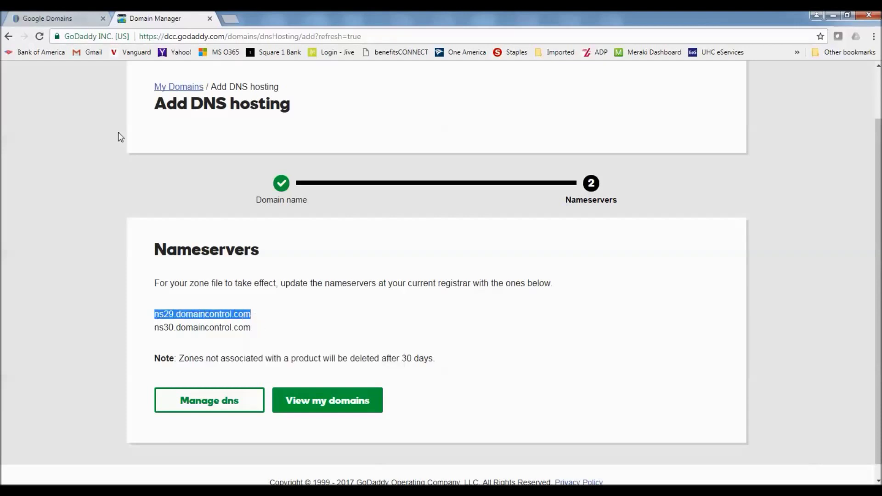
In Google Domains, switch vegansprinkles.com to custom name servers with ns29.domaincontrol.com first, adding a second entry.
click(60, 18)
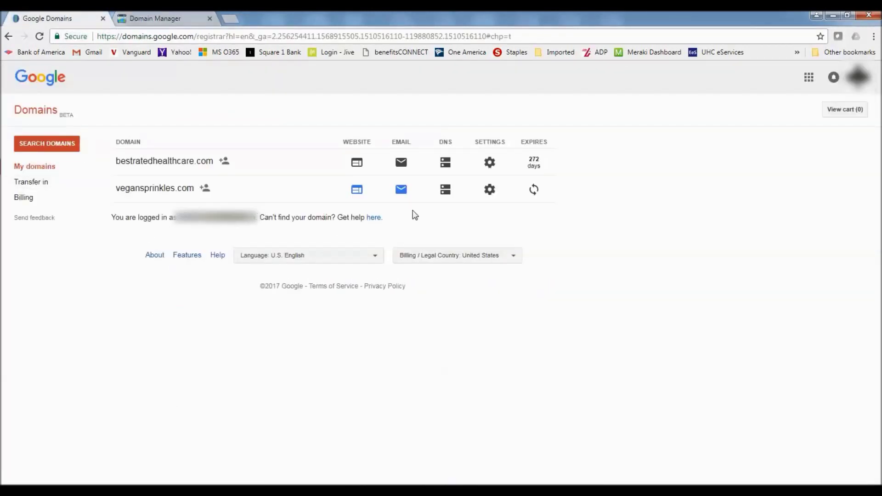
click(446, 192)
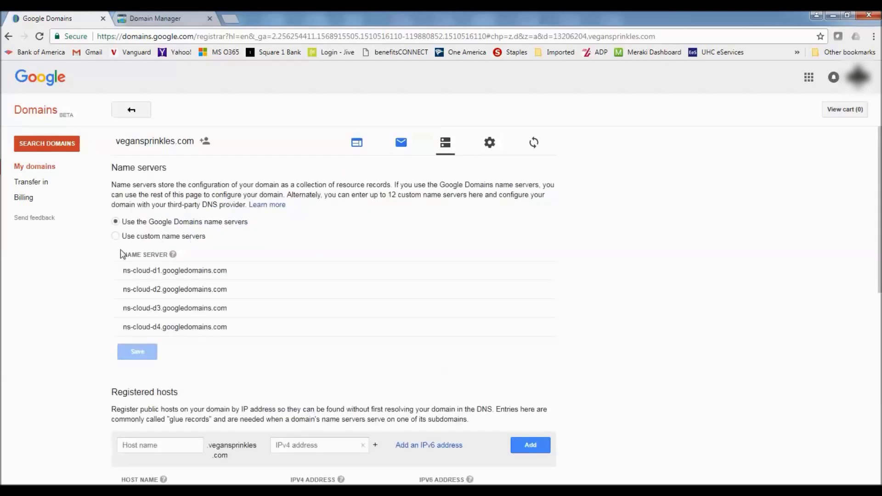
click(116, 236)
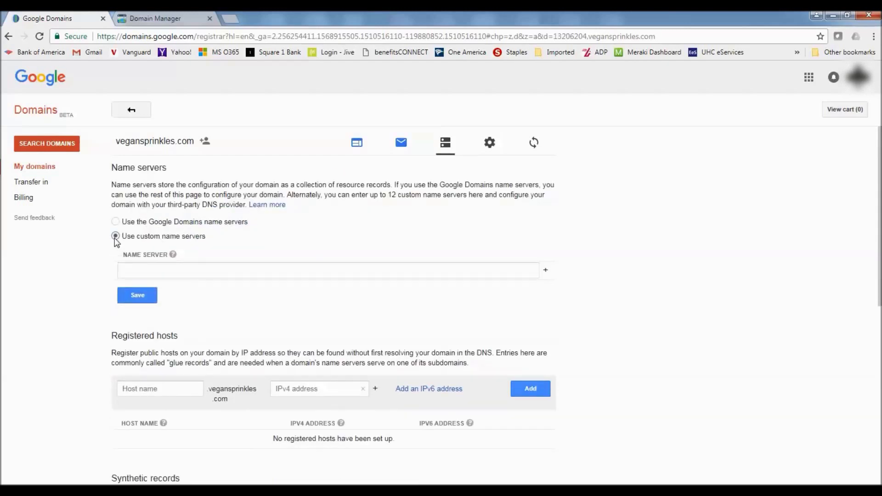
click(125, 269)
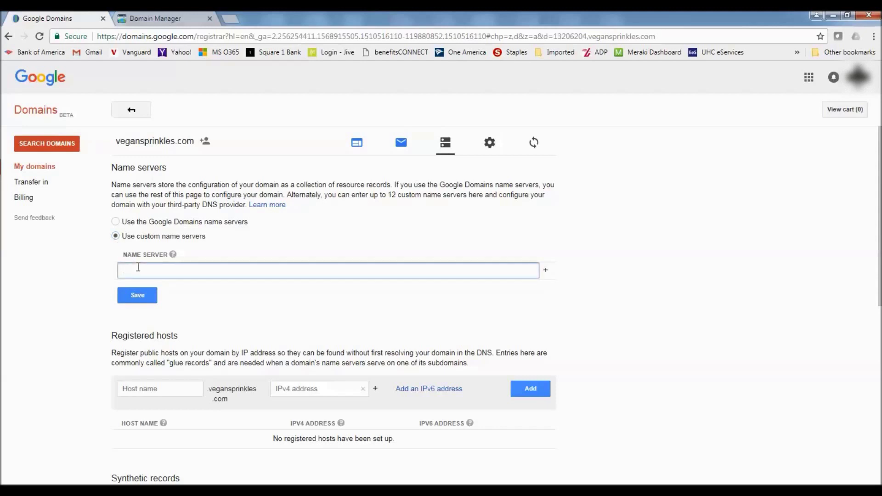
key(ctrl+v)
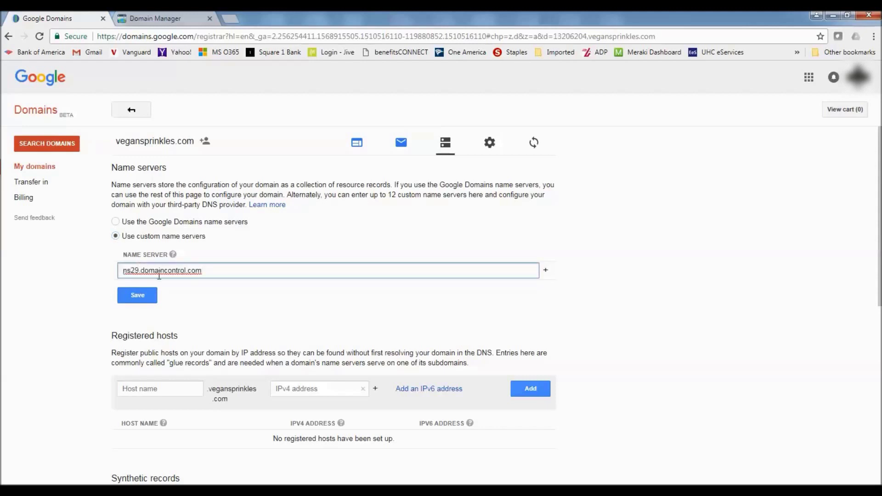
click(139, 298)
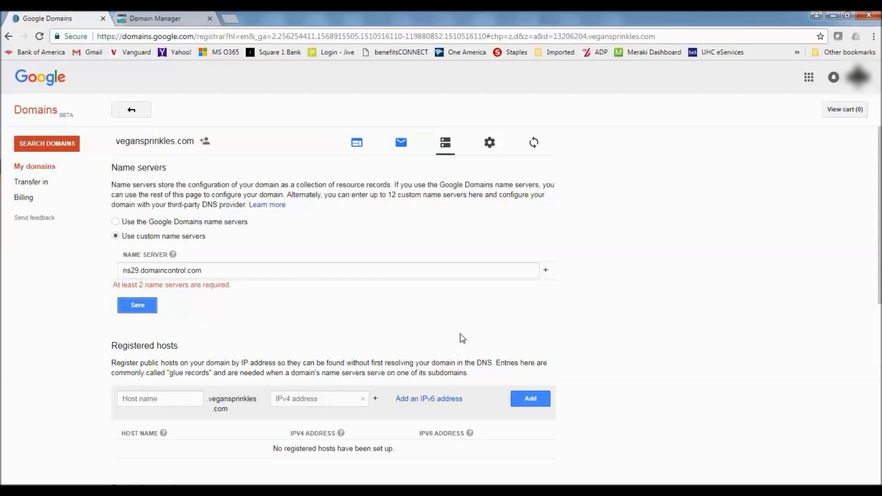
click(546, 273)
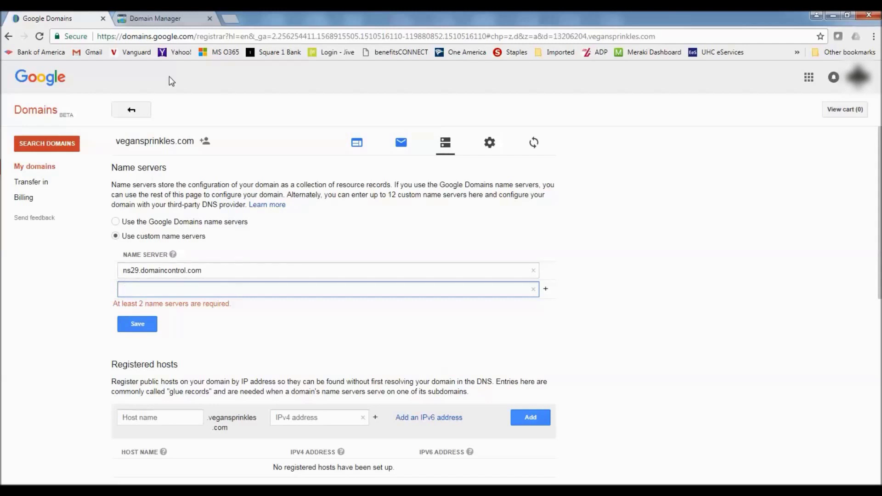
Copy the second GoDaddy nameserver, ns30.domaincontrol.com.
click(167, 21)
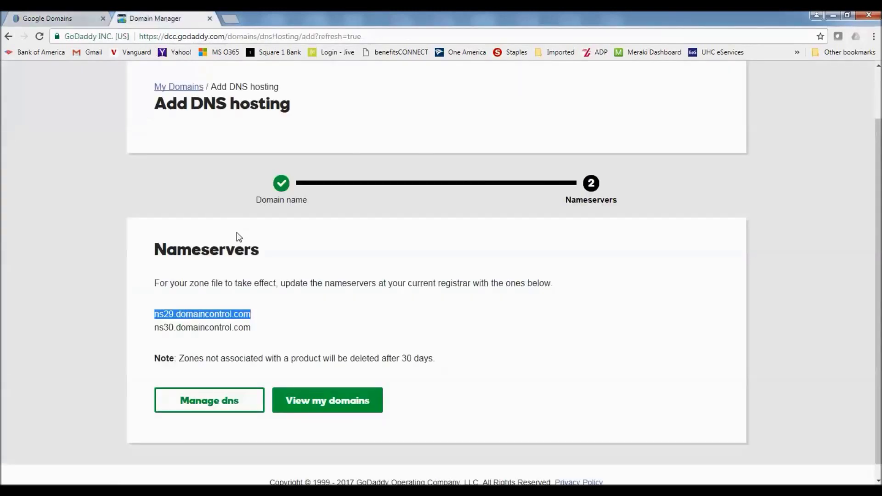
drag(156, 326, 252, 330)
right_click(236, 328)
click(256, 337)
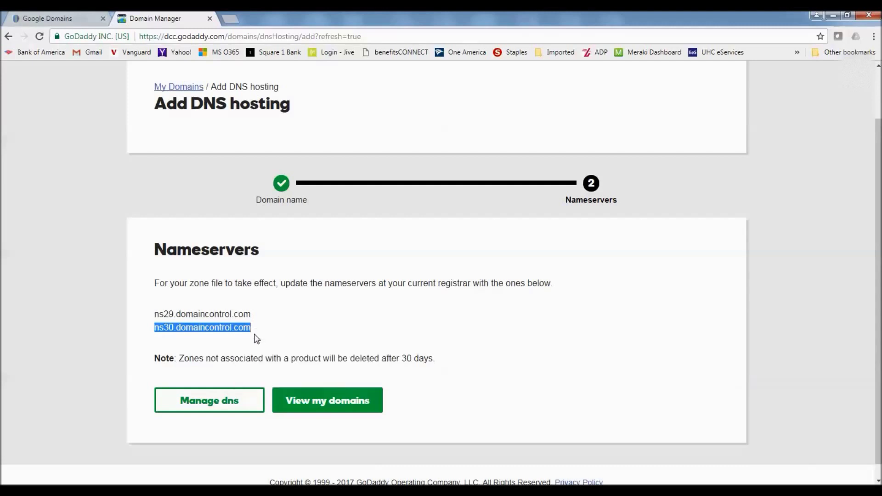
Paste ns30.domaincontrol.com as the second name server and save both.
click(63, 17)
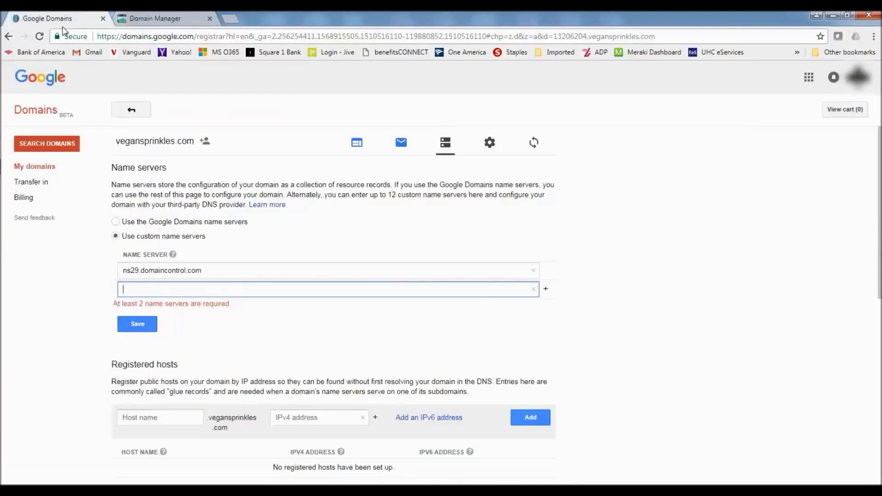
click(137, 289)
key(ctrl+v)
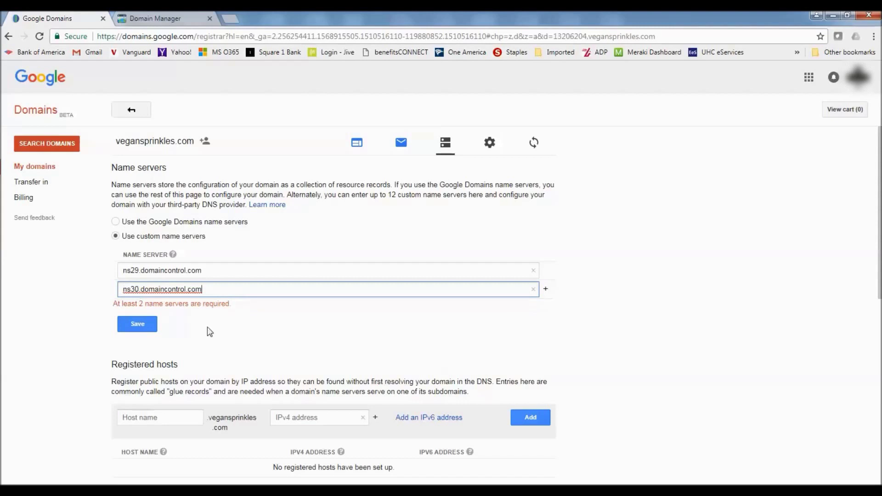
click(140, 327)
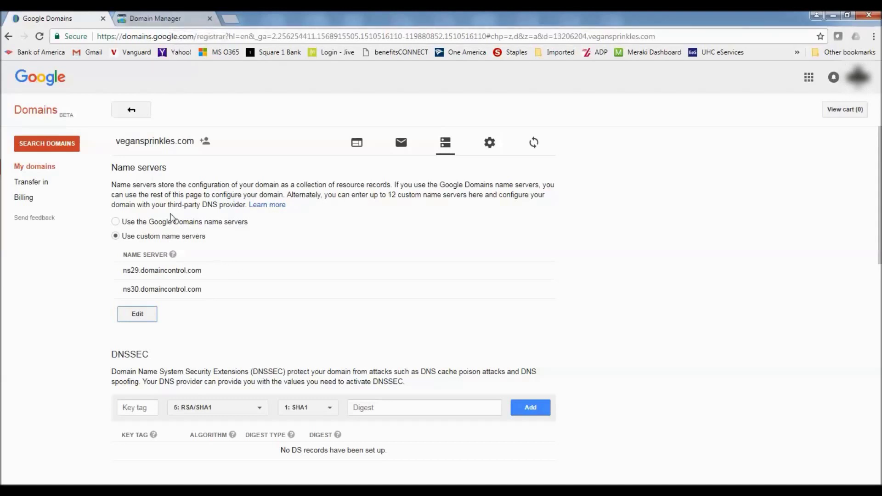
Go back to the Google Domains domain list, then return to GoDaddy's Nameservers page.
click(42, 169)
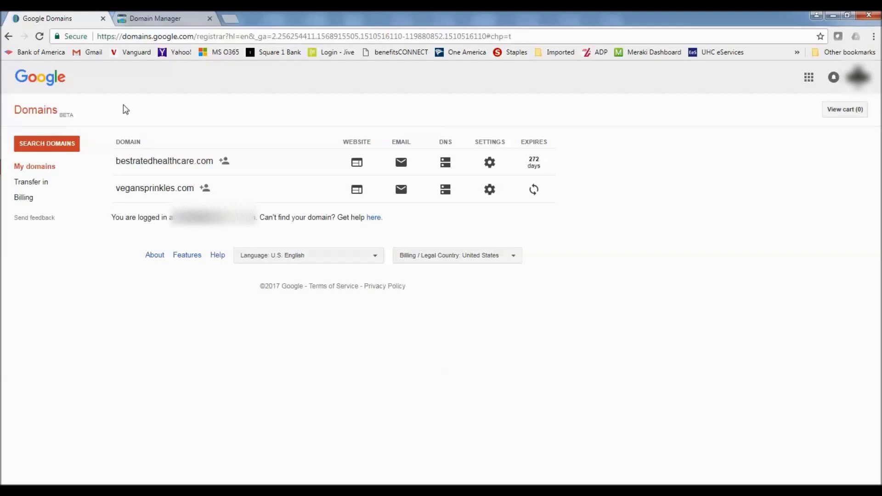
click(167, 18)
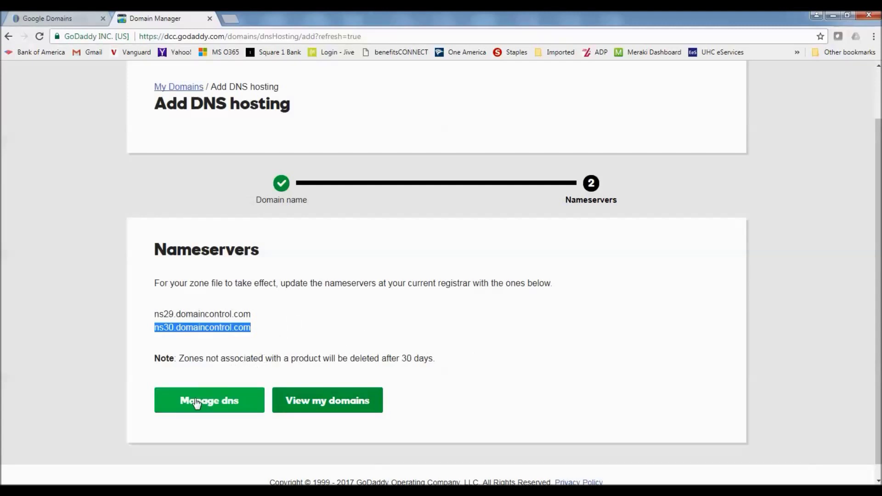
View the GoDaddy domain list and reload it until vegansprinkles.com shows as DNS Only (Off-site).
click(327, 408)
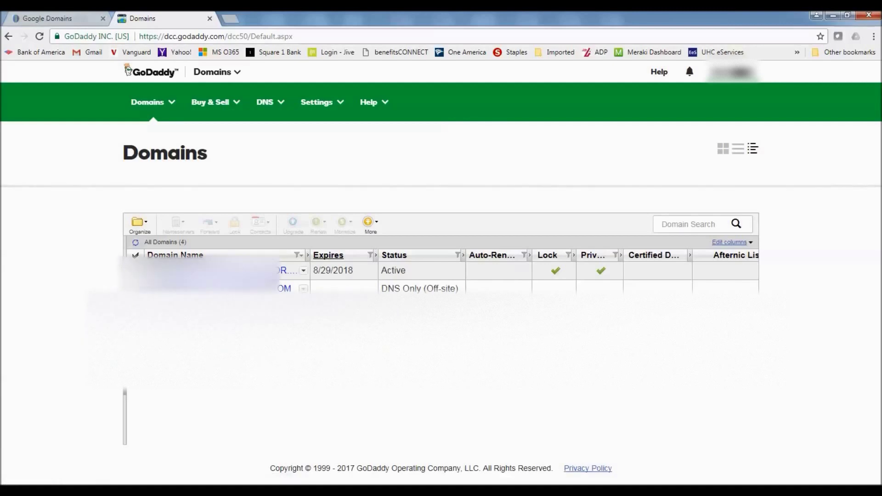
scroll(441, 271, right, 2)
scroll(441, 271, left, 2)
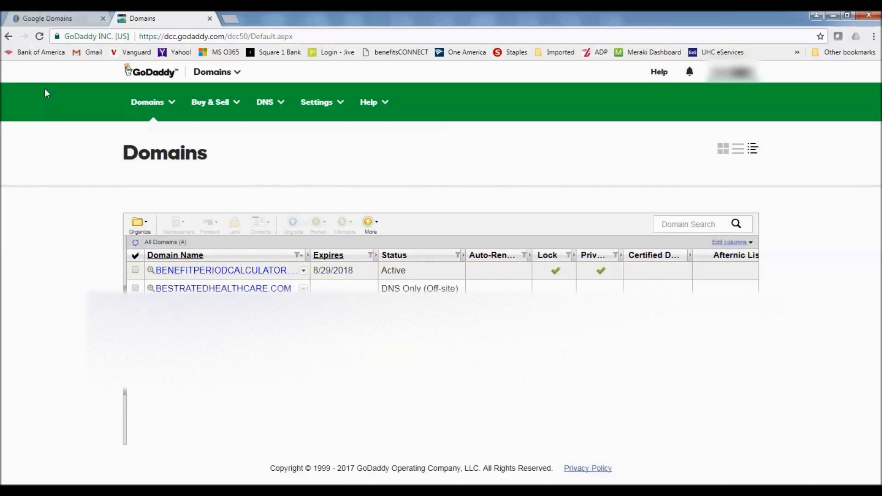
click(39, 36)
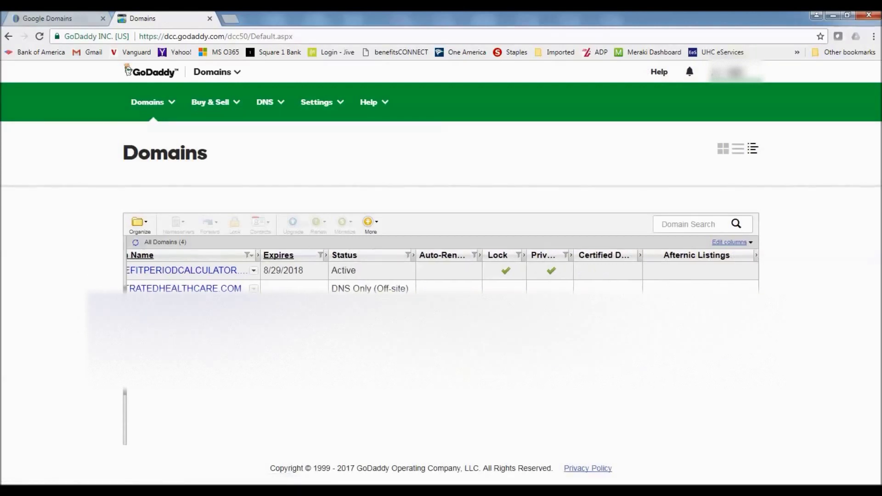
click(373, 228)
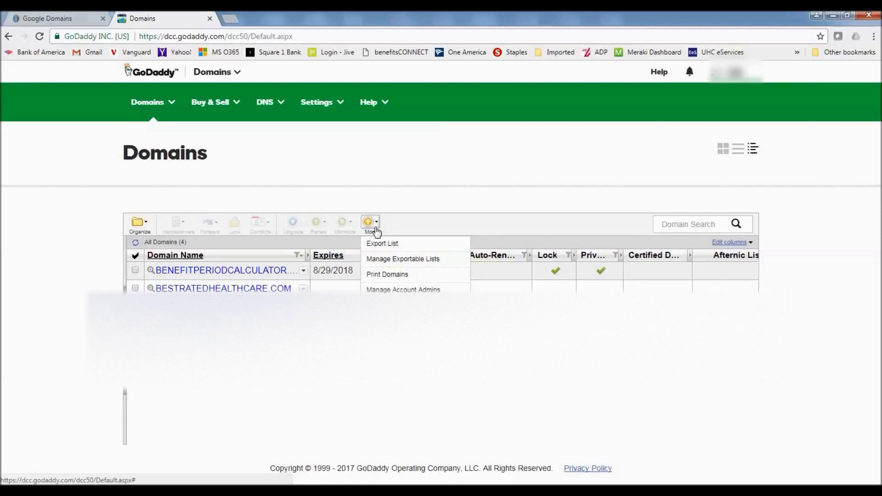
click(373, 225)
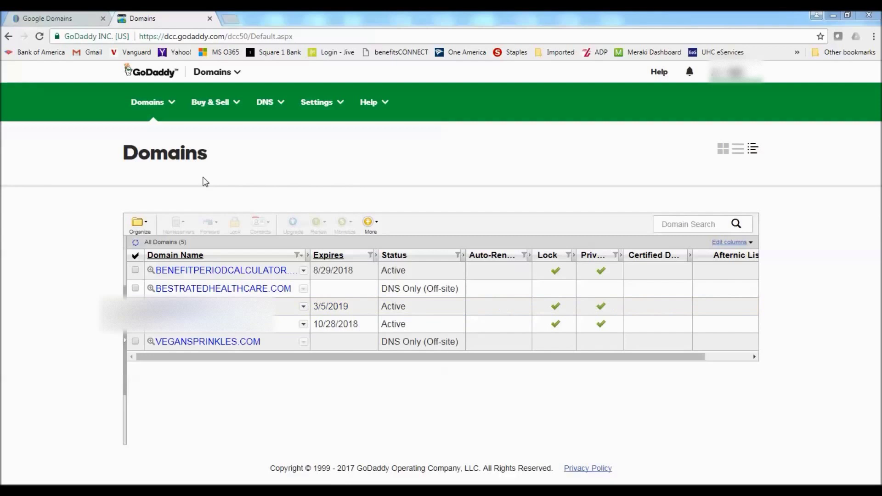
Switch from Domains to Hosting and manage the cPanel hosting account.
click(230, 74)
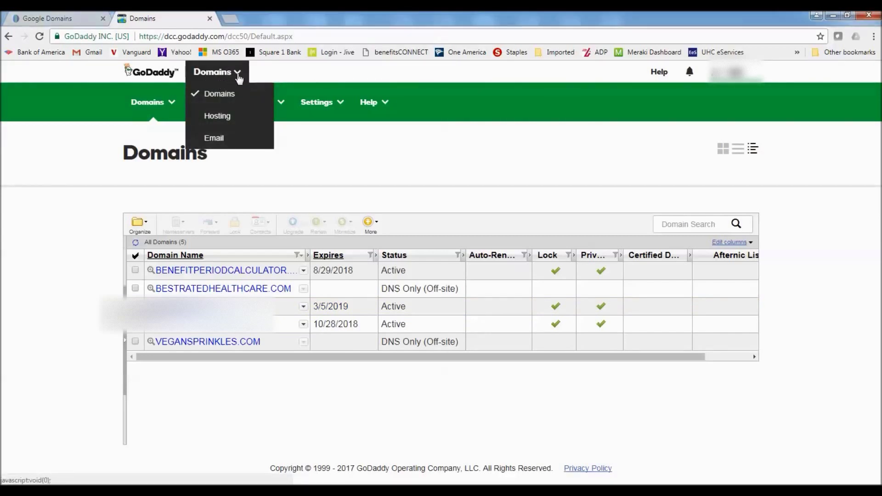
click(217, 114)
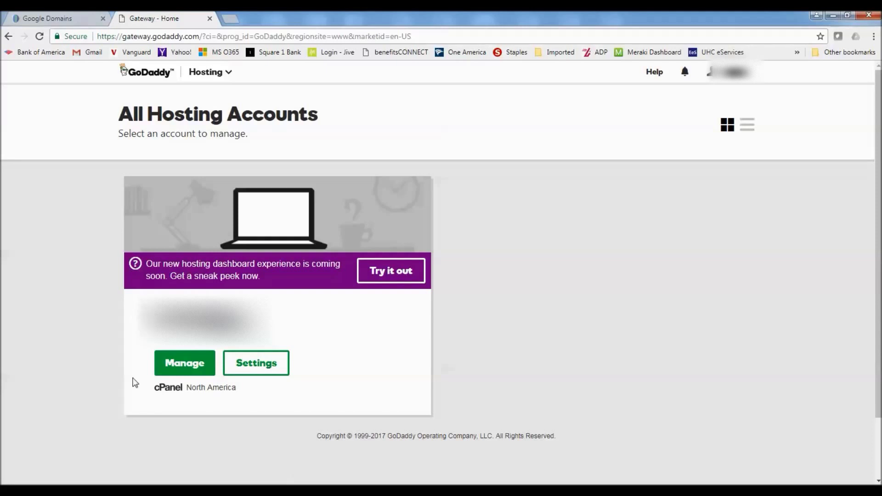
click(187, 364)
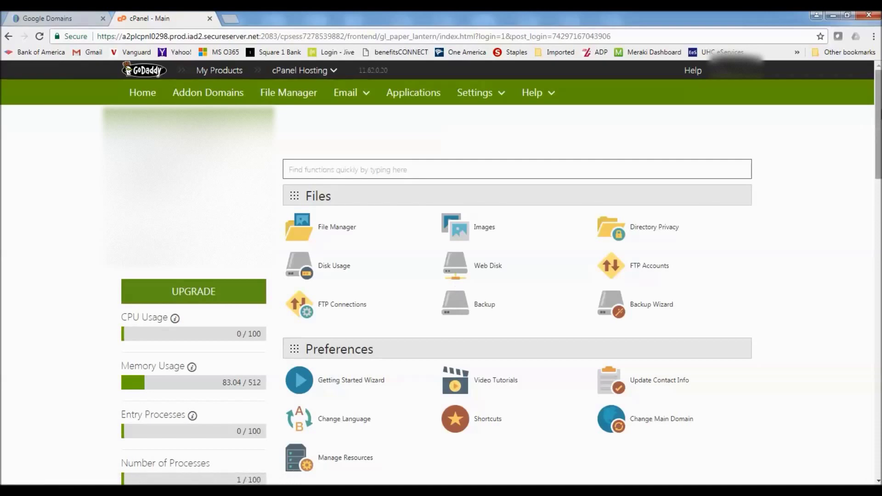
Open the Addon Domains page from cPanel's Domains section.
scroll(441, 271, down, 7)
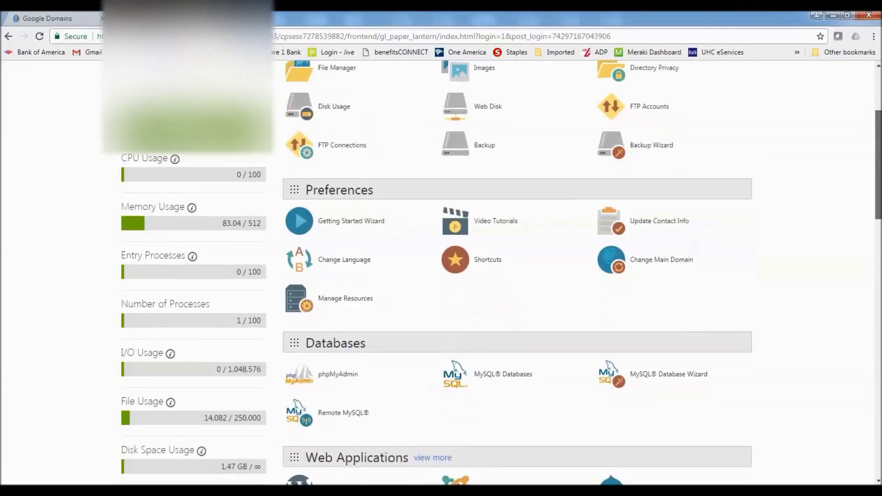
scroll(498, 150, down, 6)
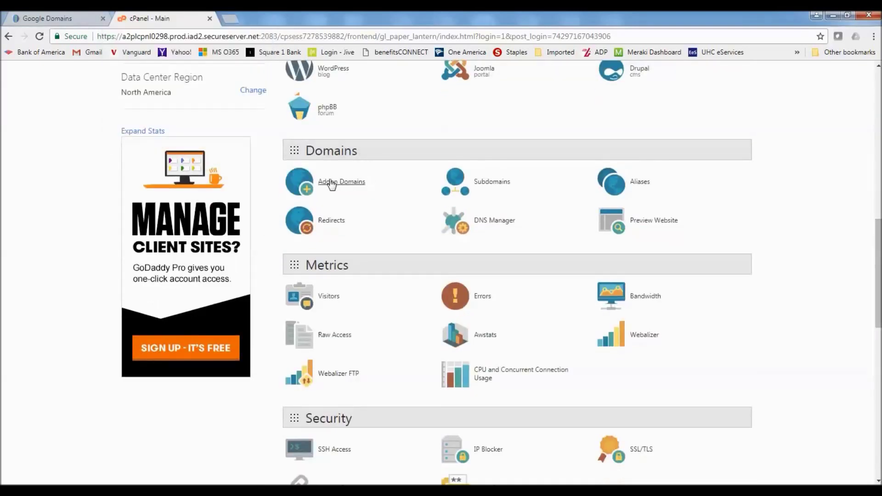
click(330, 184)
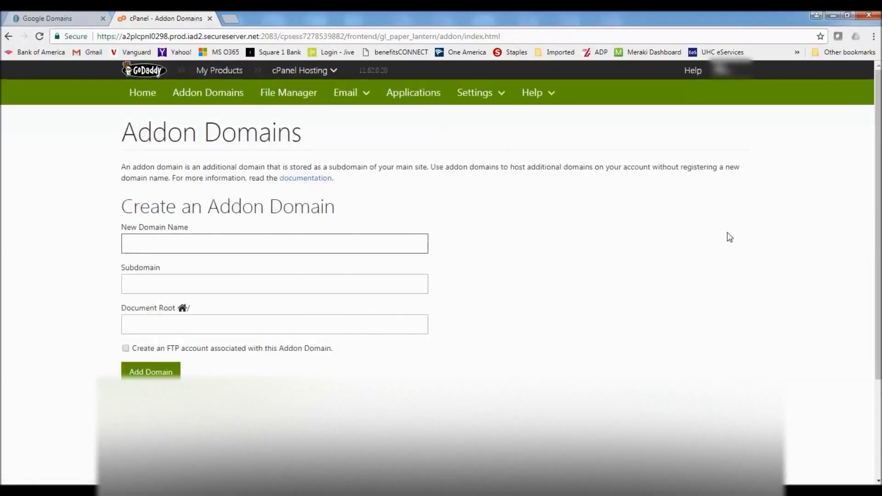
scroll(878, 207, down, 1)
scroll(877, 207, down, 1)
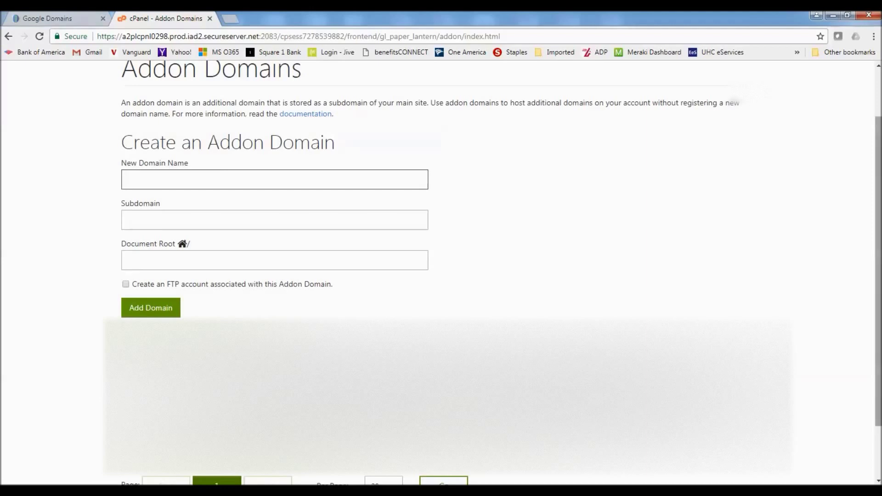
scroll(425, 287, down, 2)
scroll(425, 287, up, 1)
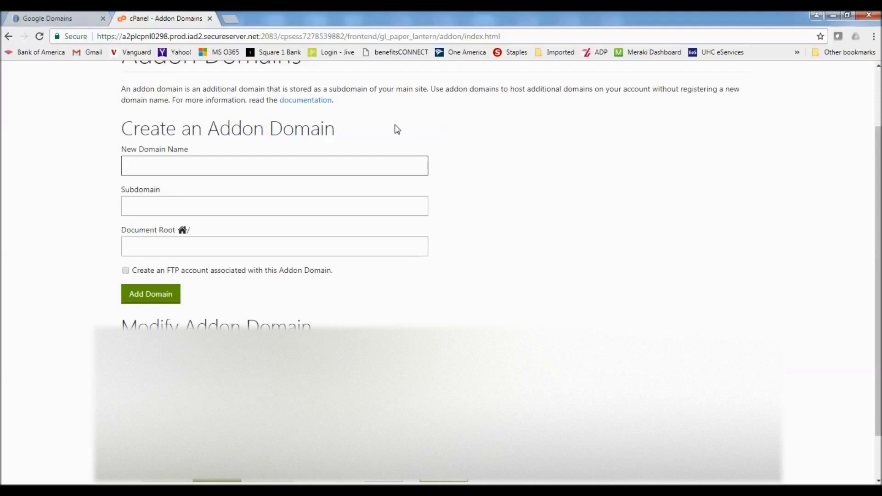
Add vegansprinkles.com as an addon domain with document root public_html/vegansprinkles.
text(veganspr)
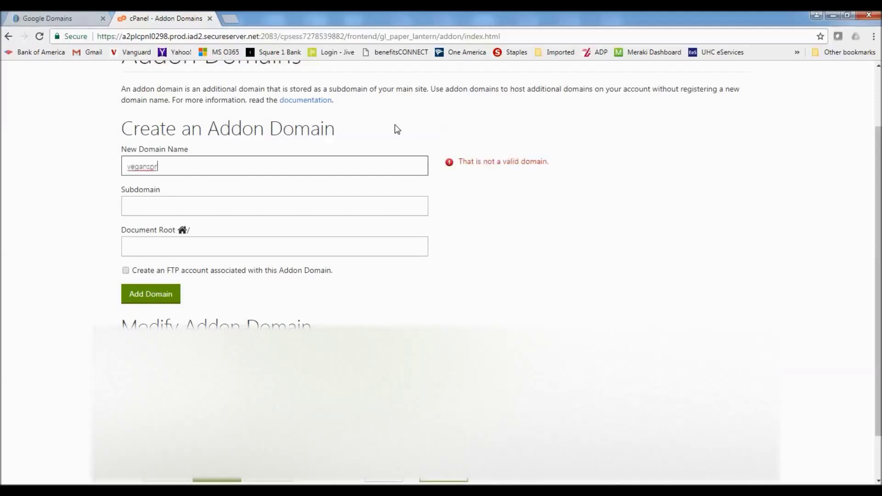
text(inkles.com)
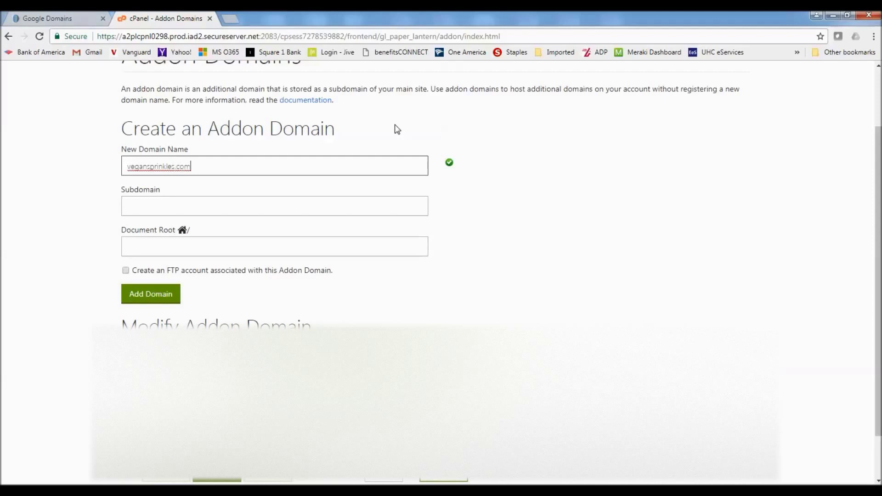
click(186, 243)
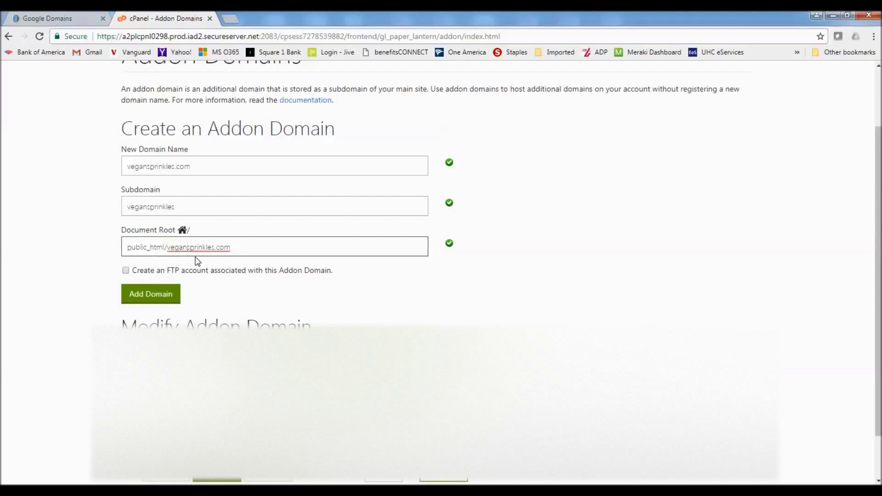
click(248, 251)
key(BackSpace)
key(BackSpace)
key(BackSpace)
key(BackSpace)
click(147, 299)
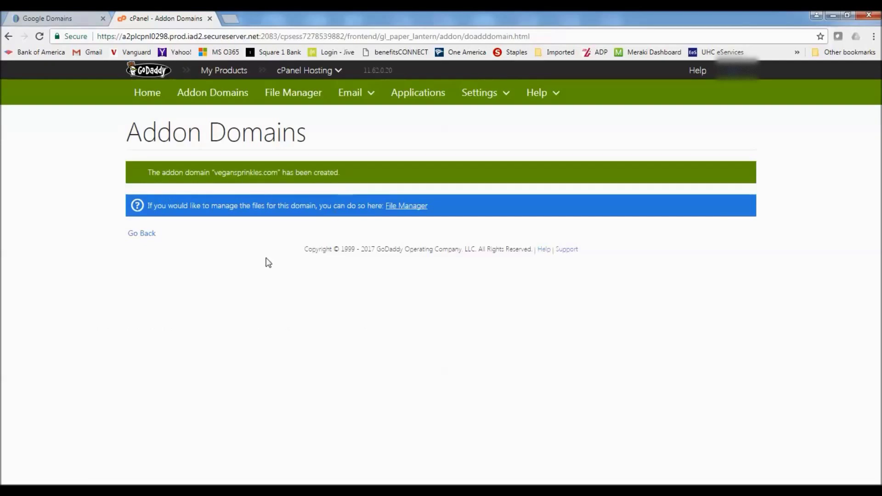
Go back and check vegansprinkles.com is listed in Modify Addon Domain with /public_html/vegansprinkles.
click(141, 235)
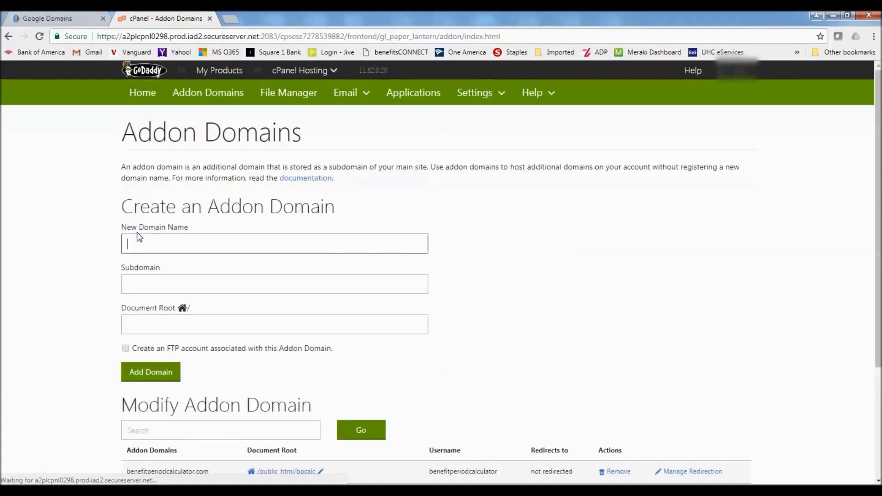
scroll(817, 165, down, 3)
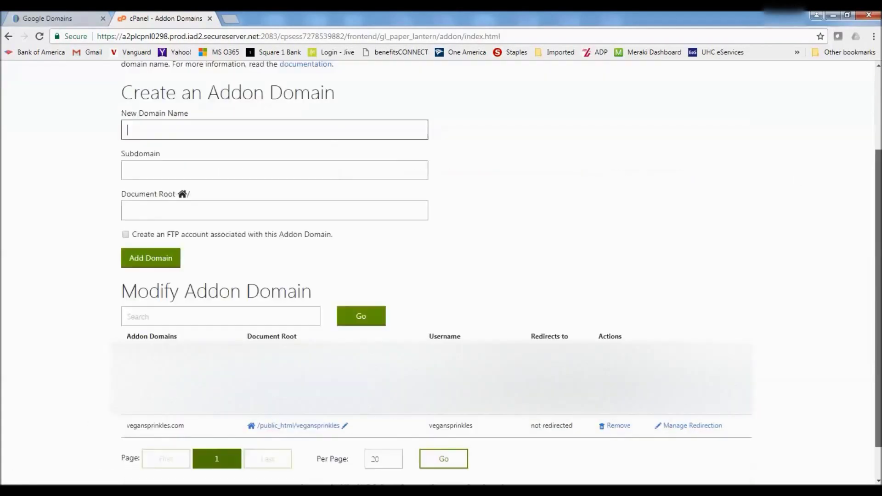